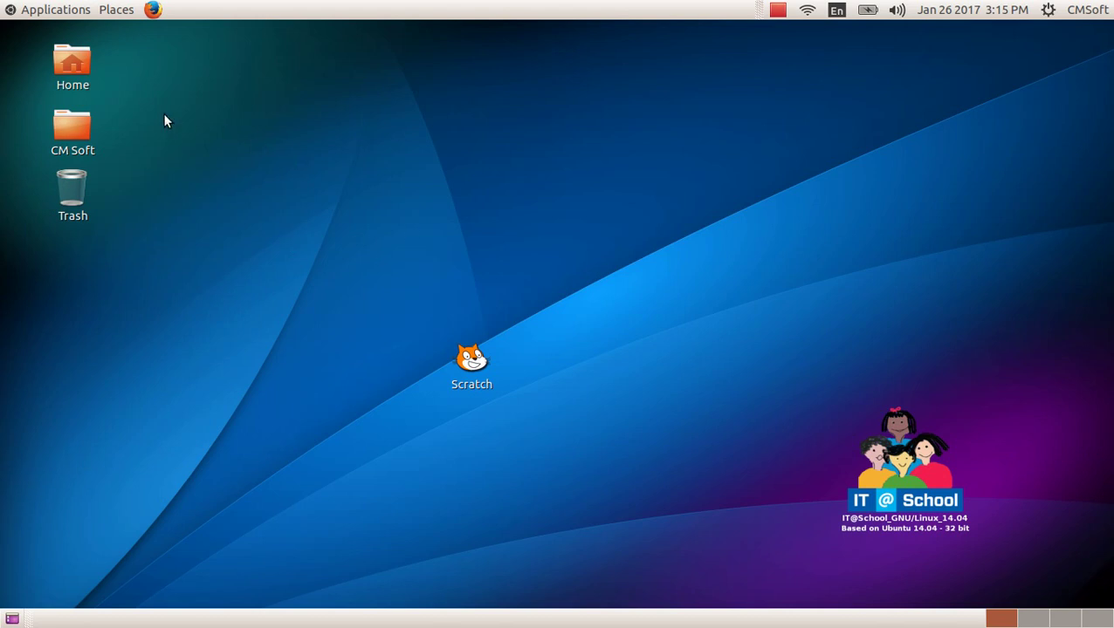
# Browse from the computer's File System through home and the user's home folder to its Desktop folder, and close the file window
pyautogui.click(112, 11)
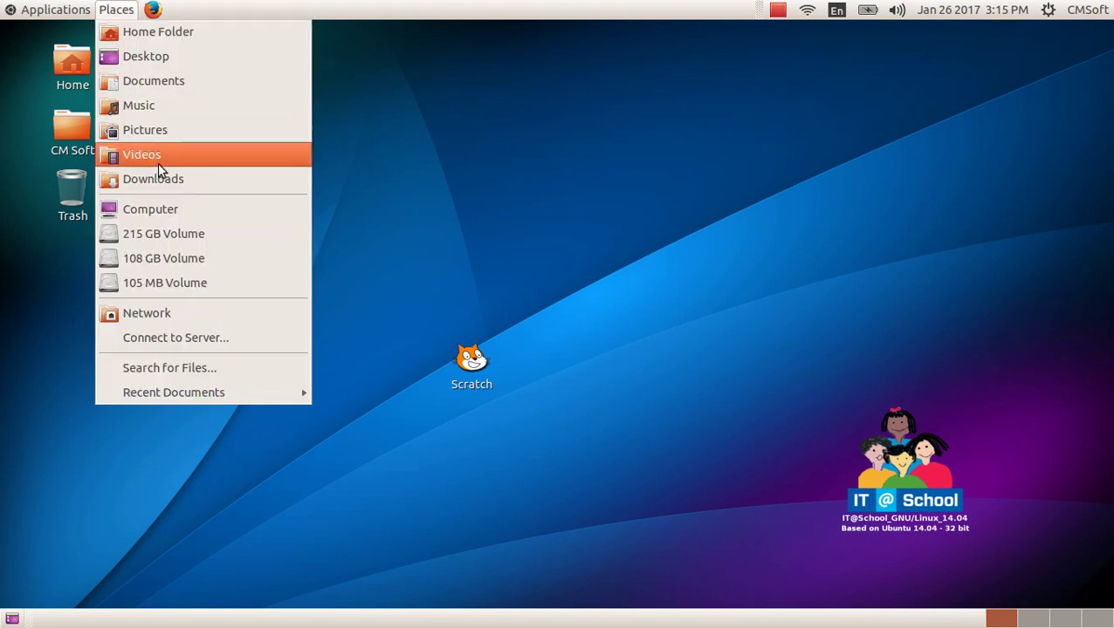
pyautogui.click(175, 216)
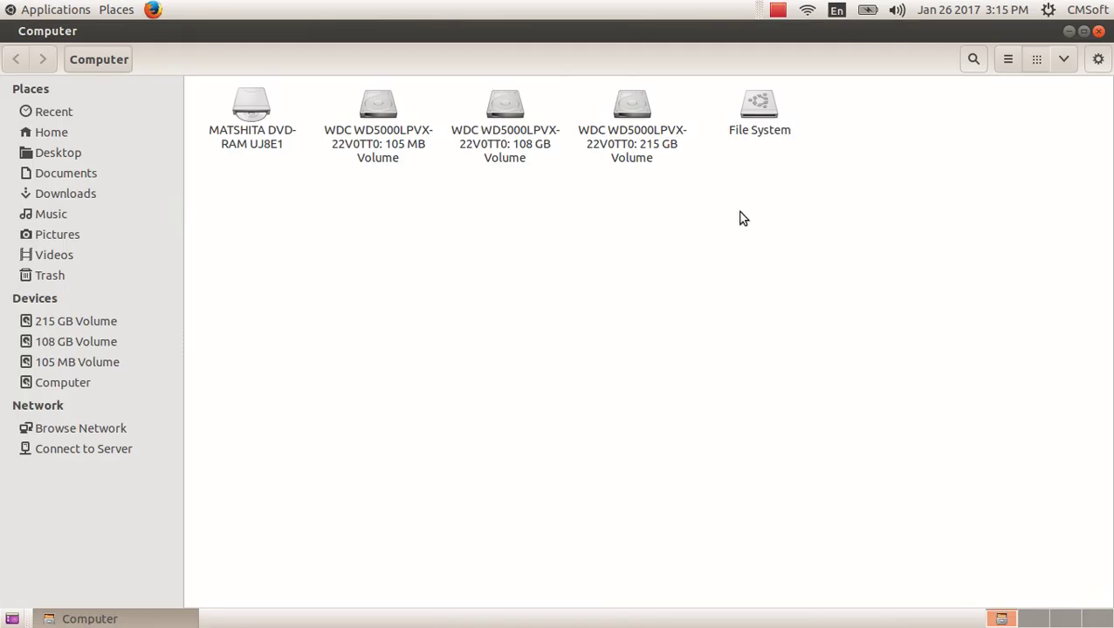
pyautogui.doubleClick(758, 123)
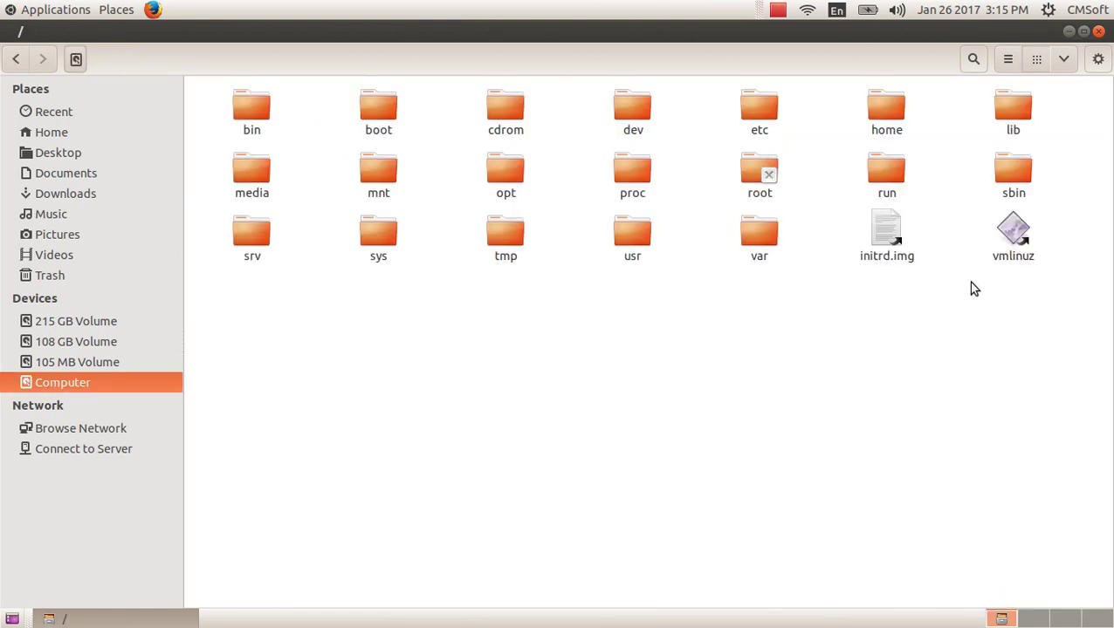
pyautogui.doubleClick(887, 109)
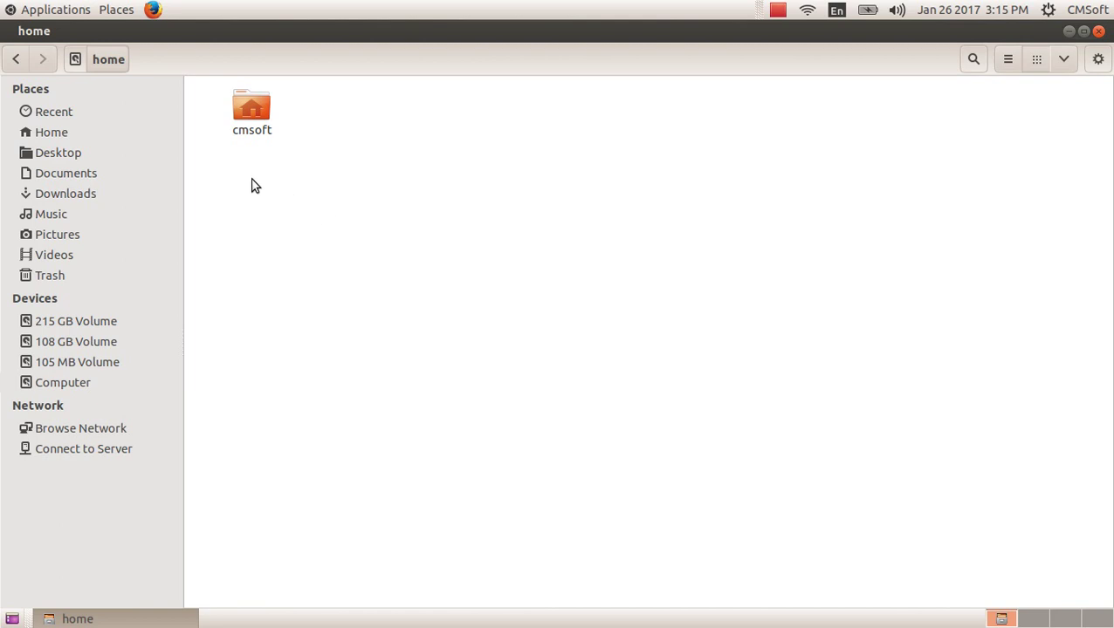
pyautogui.doubleClick(254, 108)
pyautogui.doubleClick(260, 116)
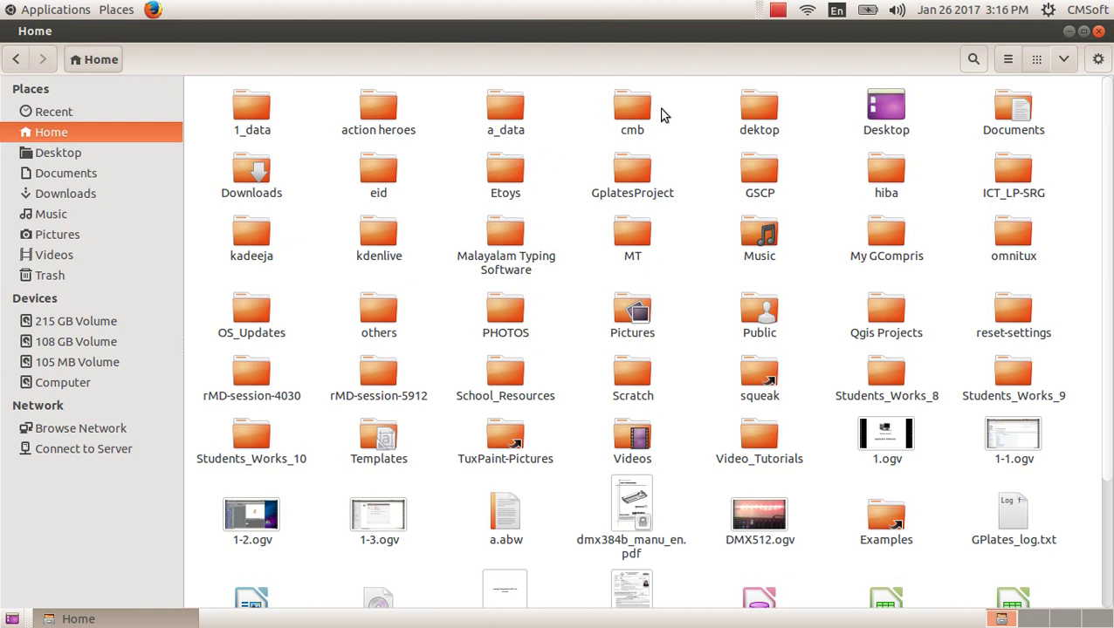
pyautogui.doubleClick(881, 115)
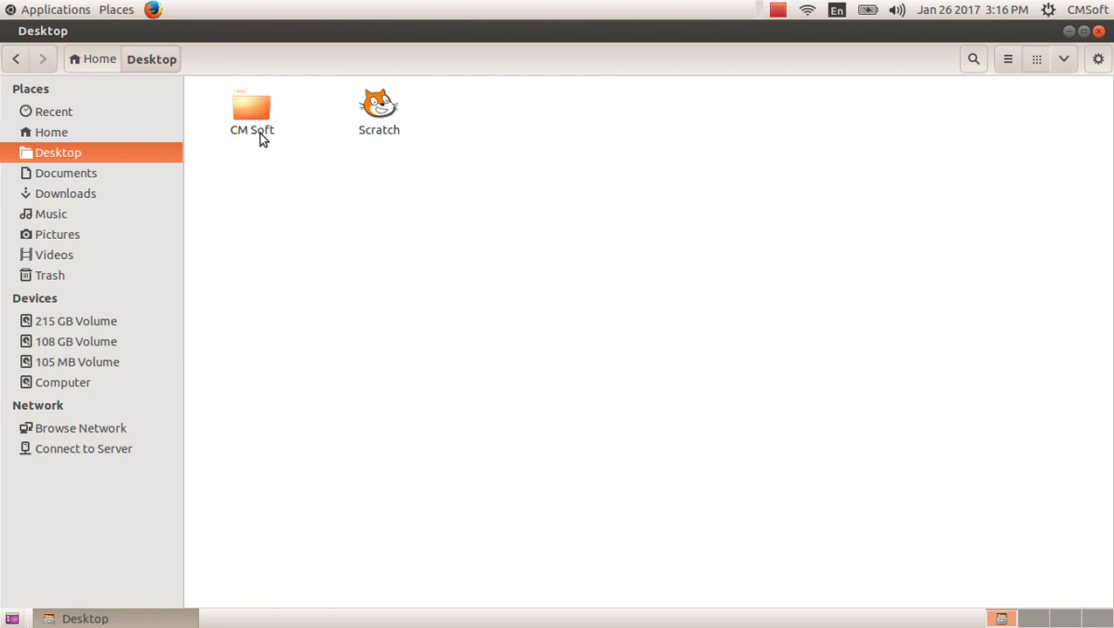
pyautogui.click(1098, 31)
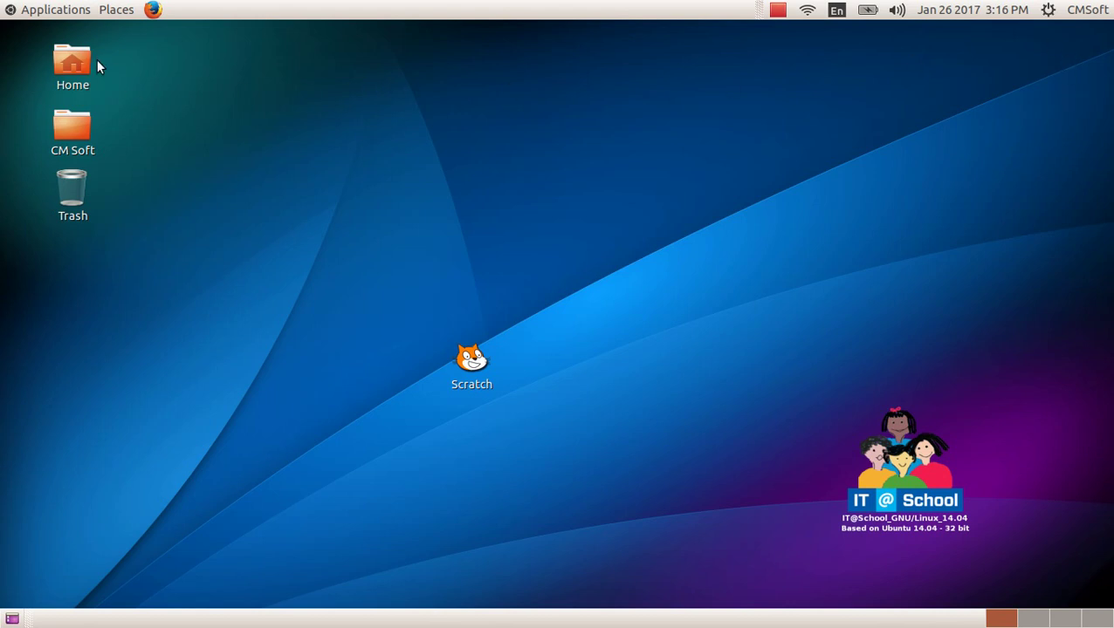
# Open the Appearance settings and try the Custom_background_ckm4 and Custom_background_ckm16 wallpapers as desktop background
pyautogui.click(1082, 11)
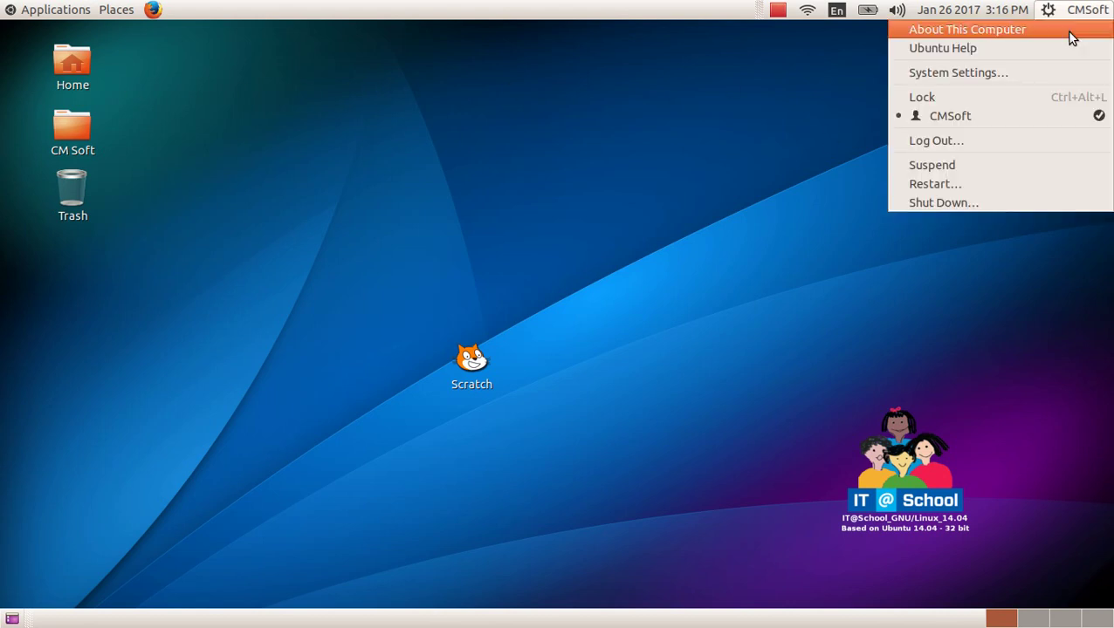
pyautogui.click(1053, 77)
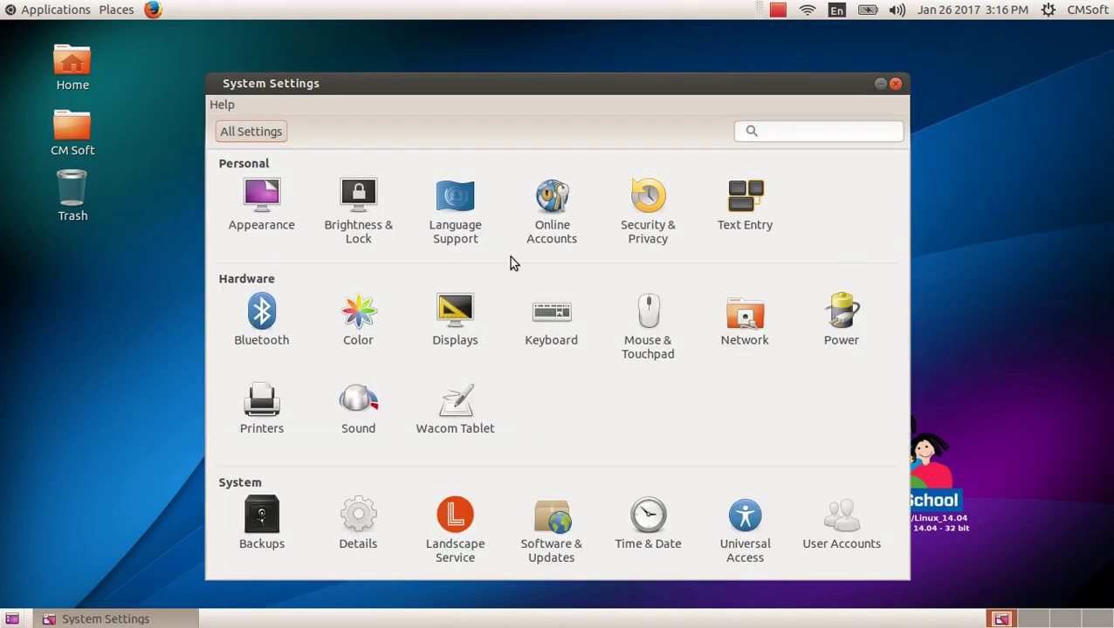
pyautogui.click(280, 218)
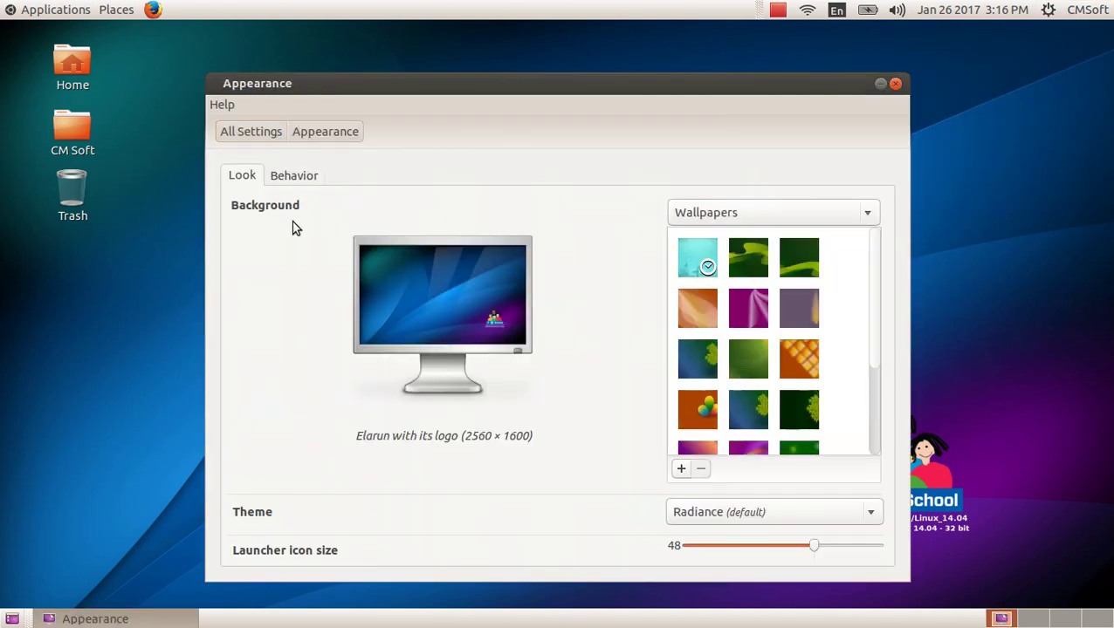
pyautogui.click(705, 318)
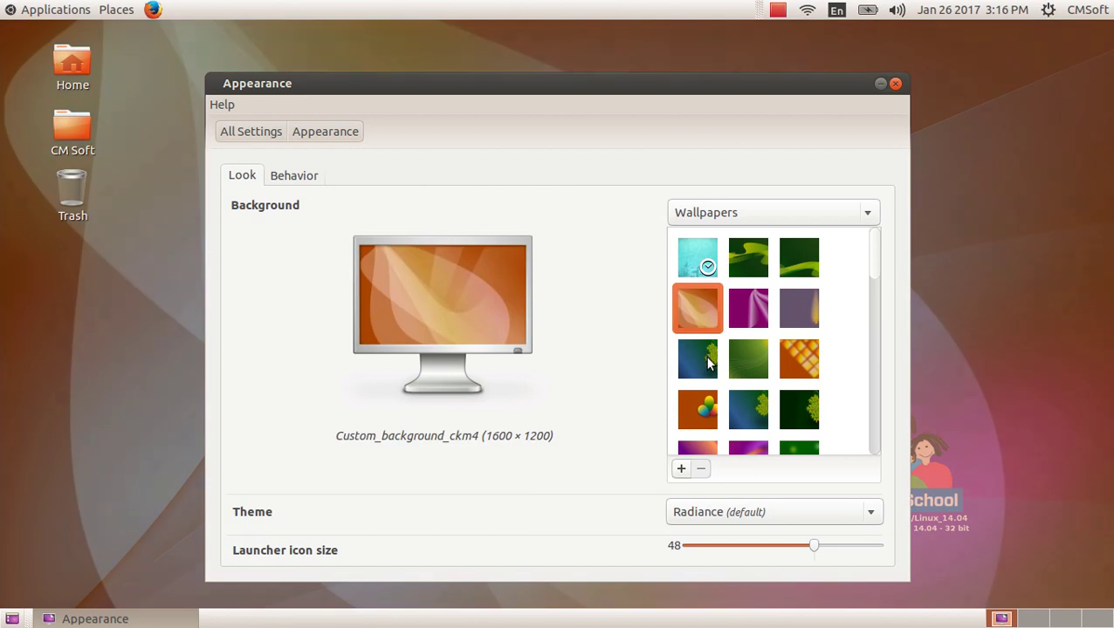
pyautogui.scroll(-3, 707, 362)
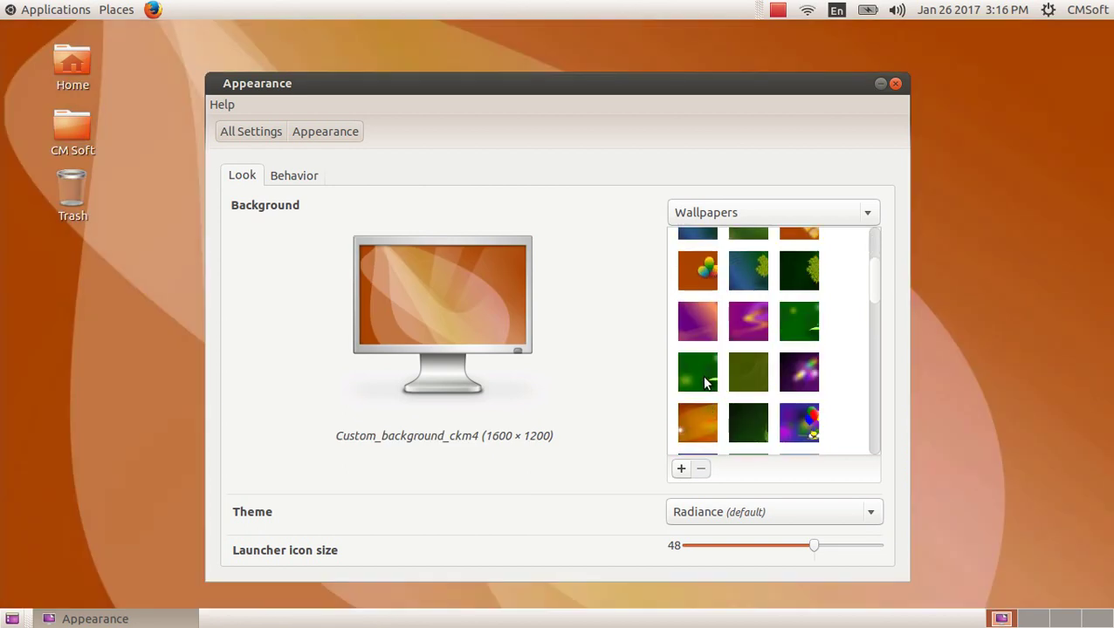
pyautogui.click(707, 382)
pyautogui.scroll(-2, 702, 384)
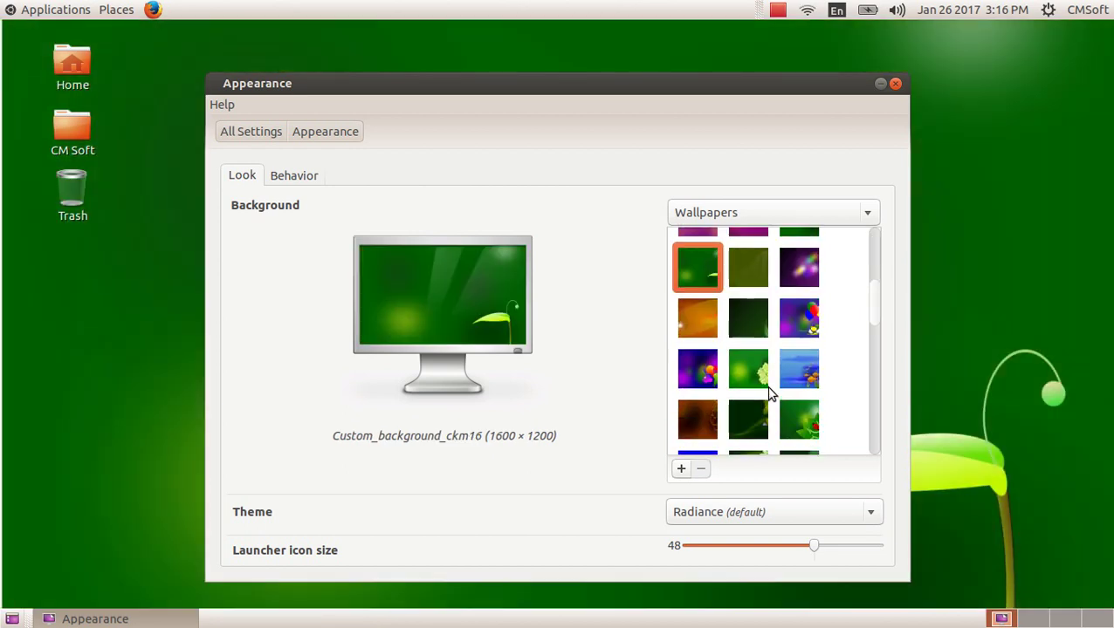
# Try Kids Wallpaper-12 as the desktop background, check it on the uncovered desktop, and return to the Appearance settings
pyautogui.click(693, 382)
pyautogui.scroll(-2, 703, 373)
pyautogui.scroll(-1, 722, 367)
pyautogui.scroll(-1, 726, 370)
pyautogui.click(709, 367)
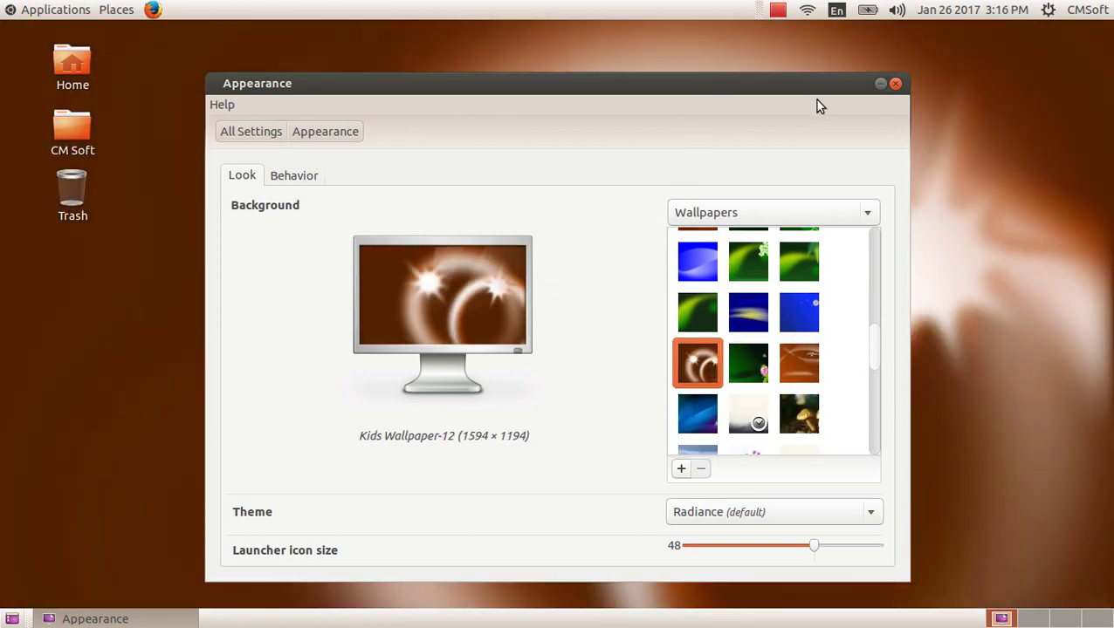
pyautogui.click(879, 83)
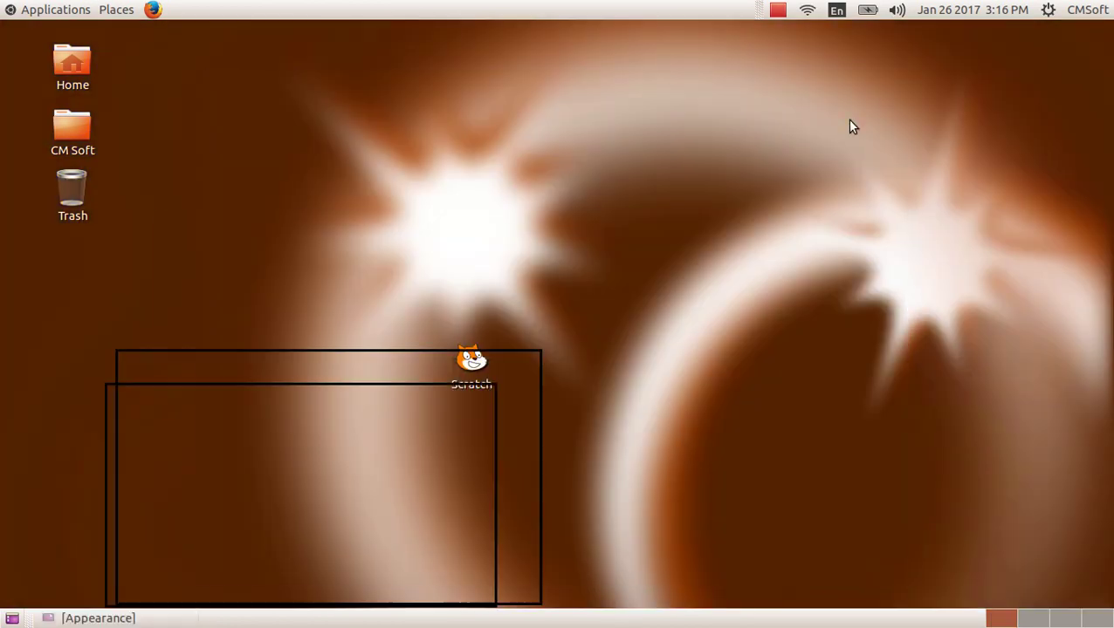
pyautogui.click(129, 618)
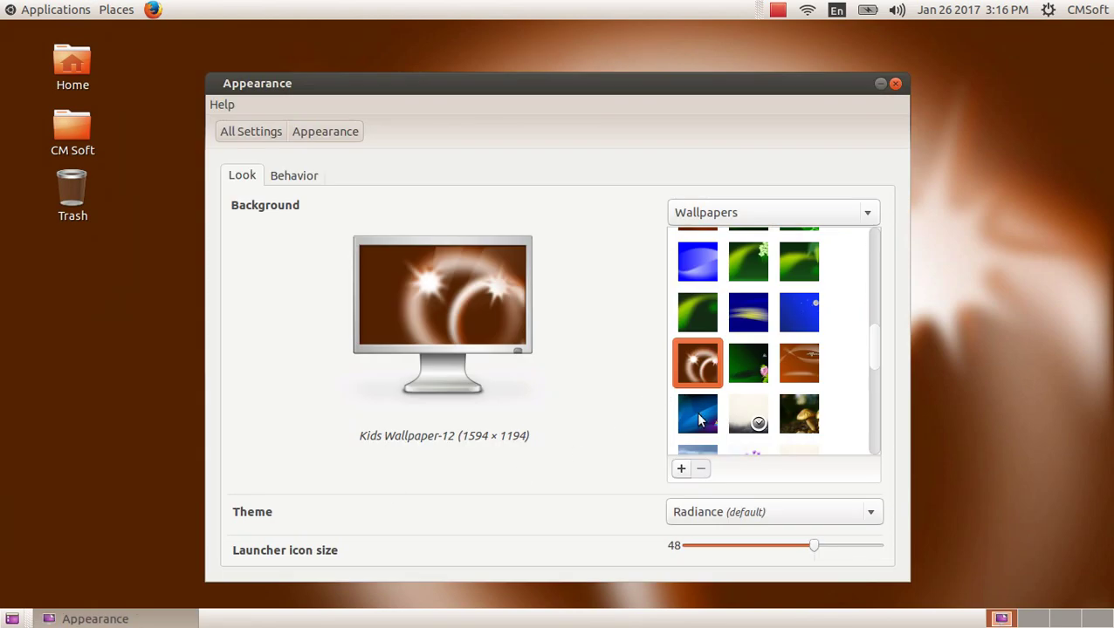
# Set the desktop background to the Elarun with its logo wallpaper, review the Behavior settings, and close Appearance
pyautogui.click(698, 415)
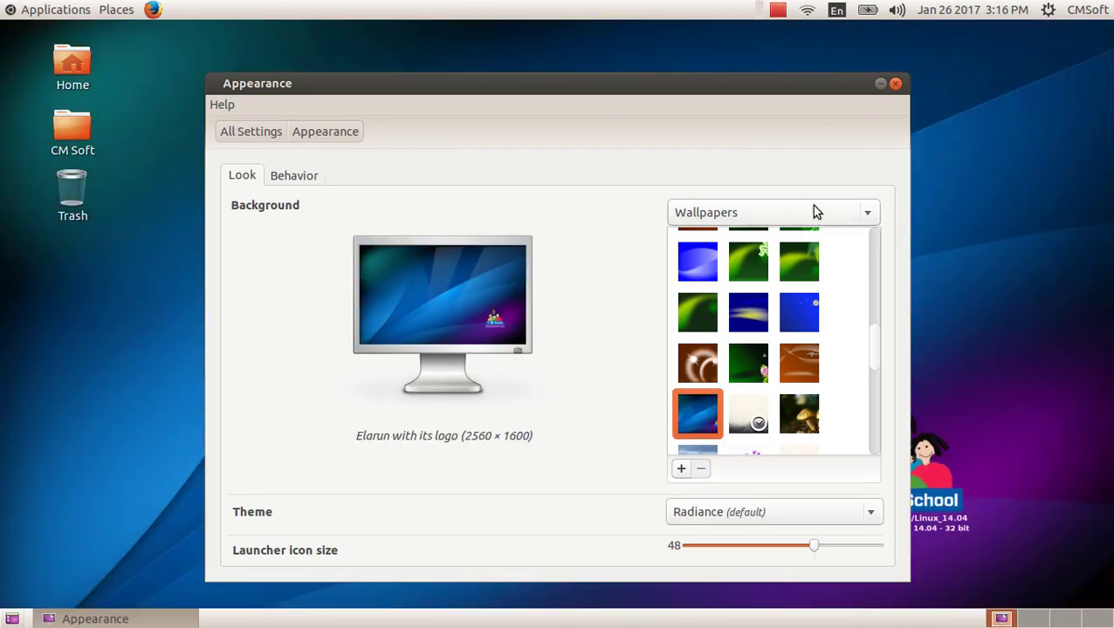
pyautogui.click(296, 178)
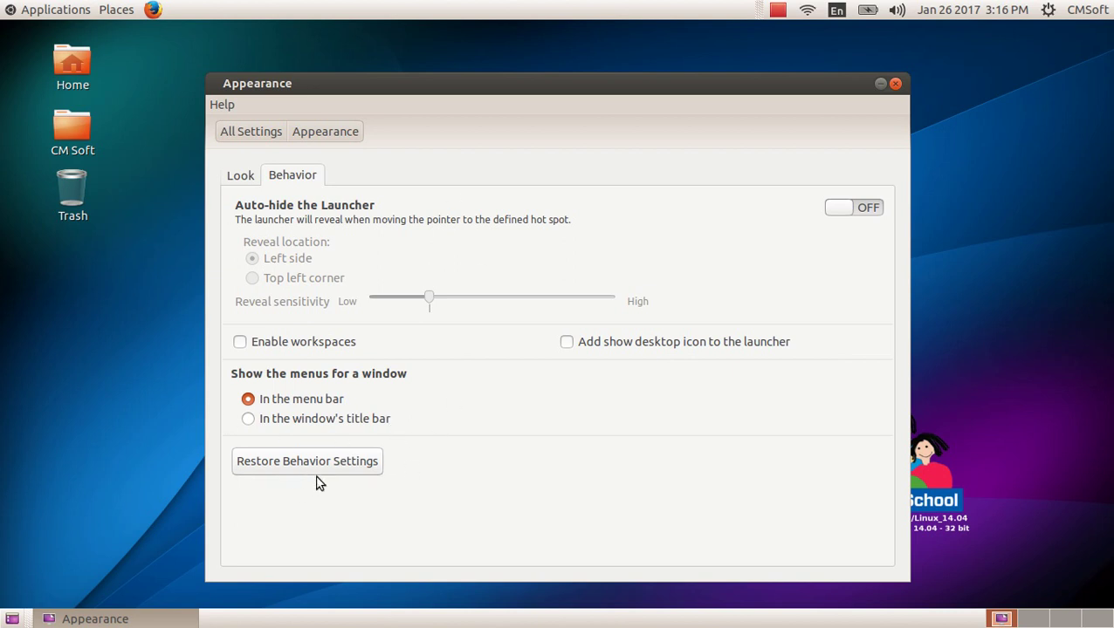
pyautogui.click(894, 83)
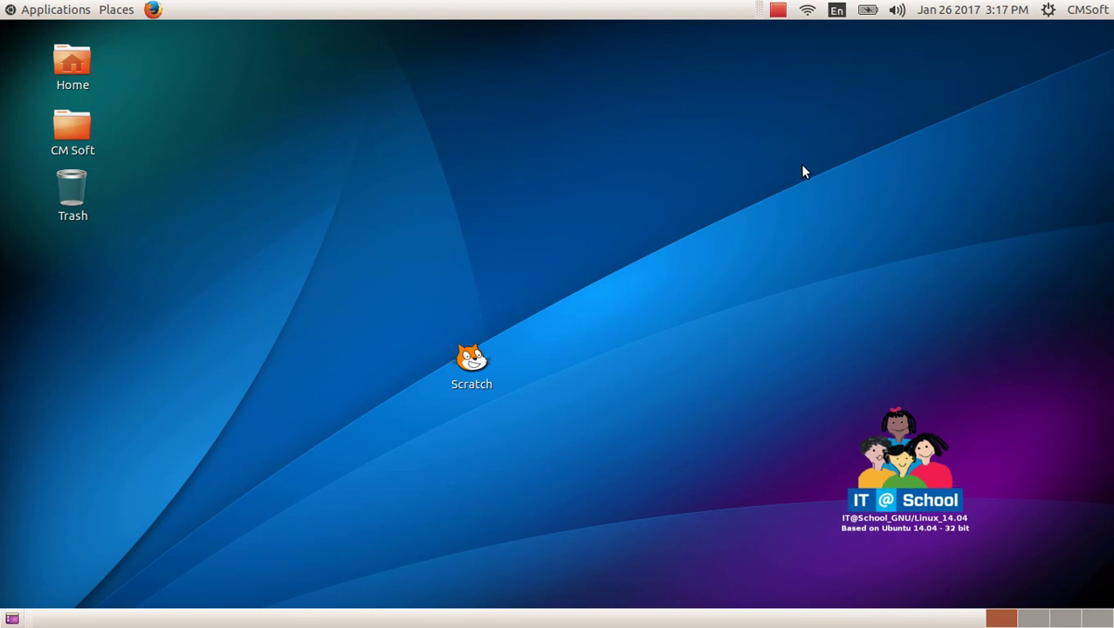
# Review the existing account's details in the User Accounts administration tool and close it
pyautogui.click(43, 10)
pyautogui.moveTo(84, 278)
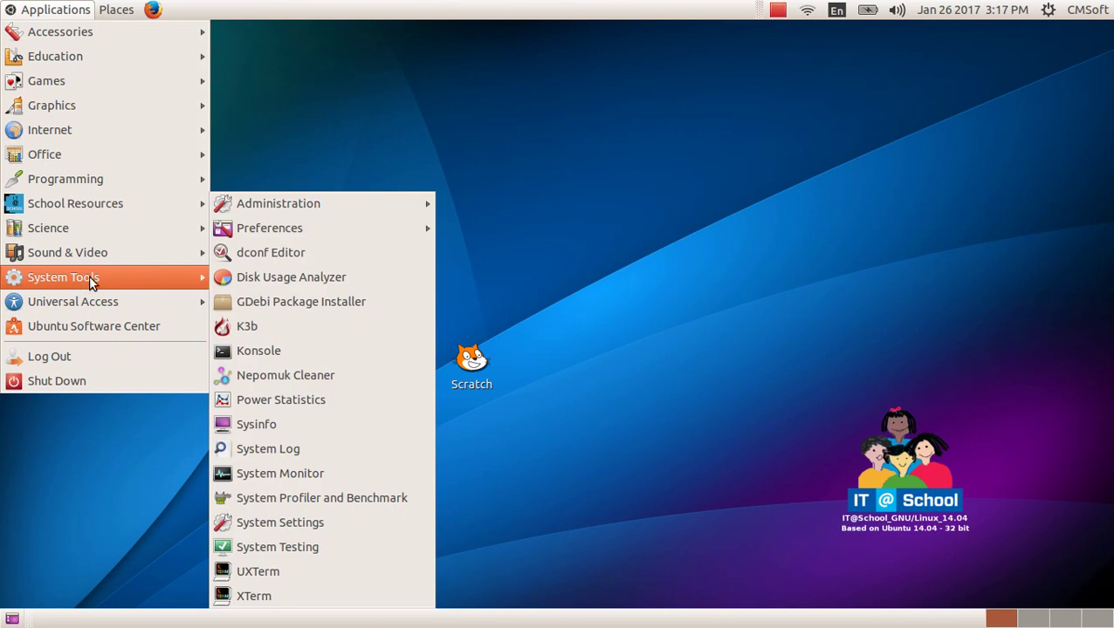
pyautogui.moveTo(334, 203)
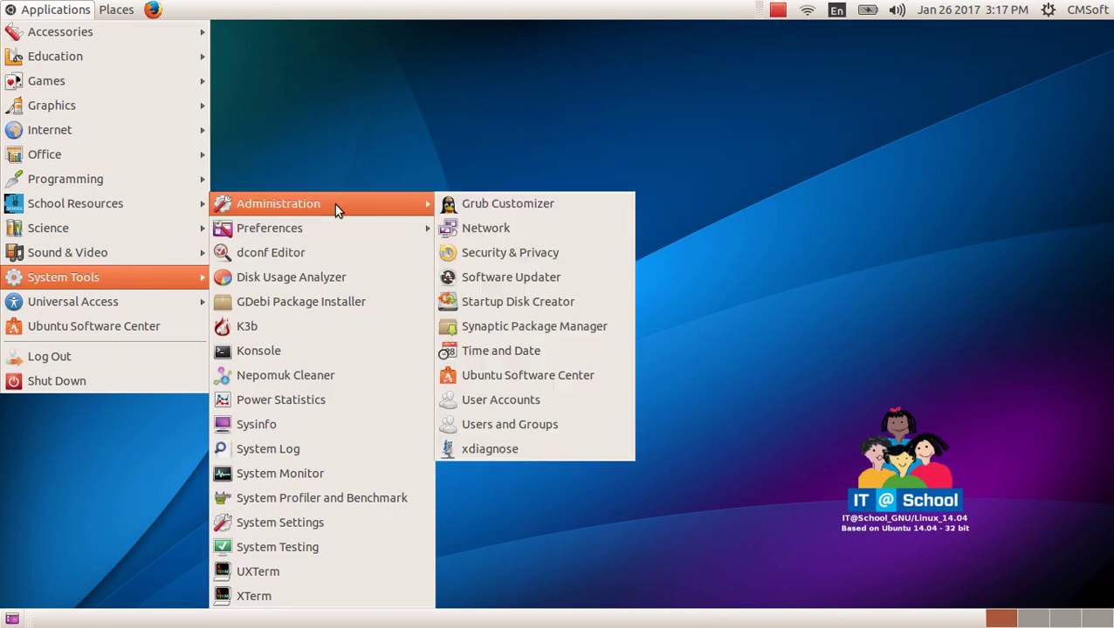
pyautogui.click(581, 405)
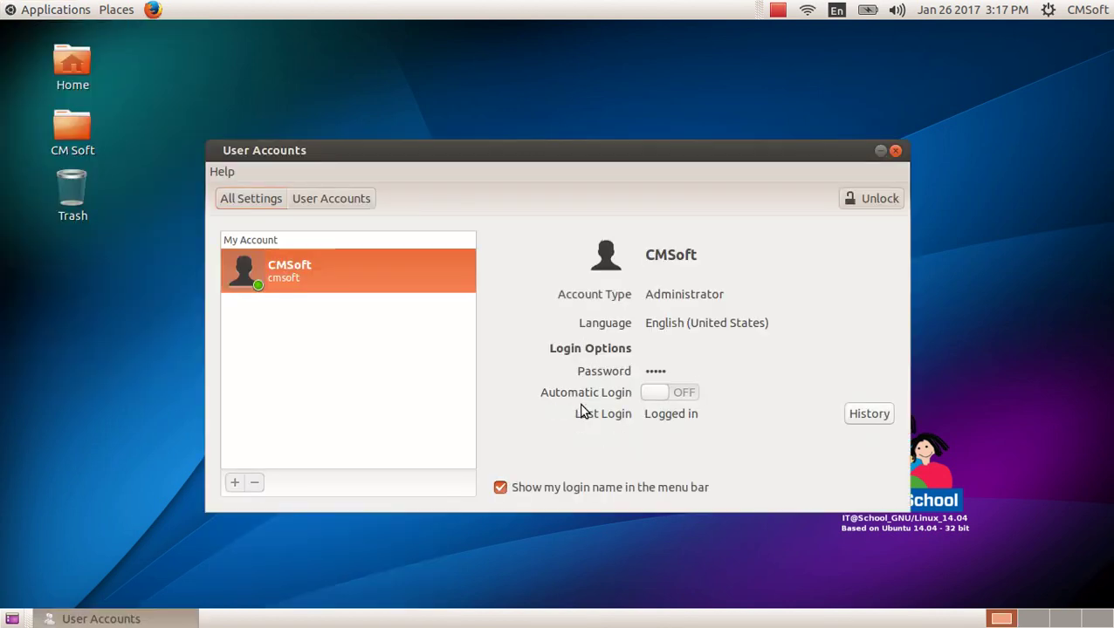
pyautogui.moveTo(454, 164); pyautogui.dragTo(429, 118)
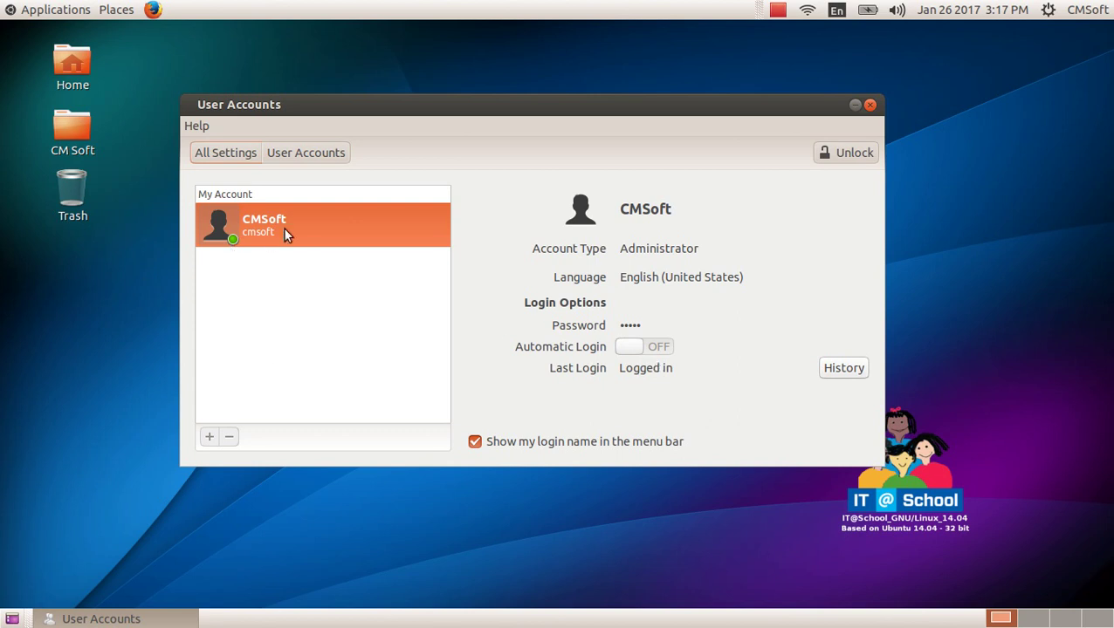
pyautogui.click(869, 105)
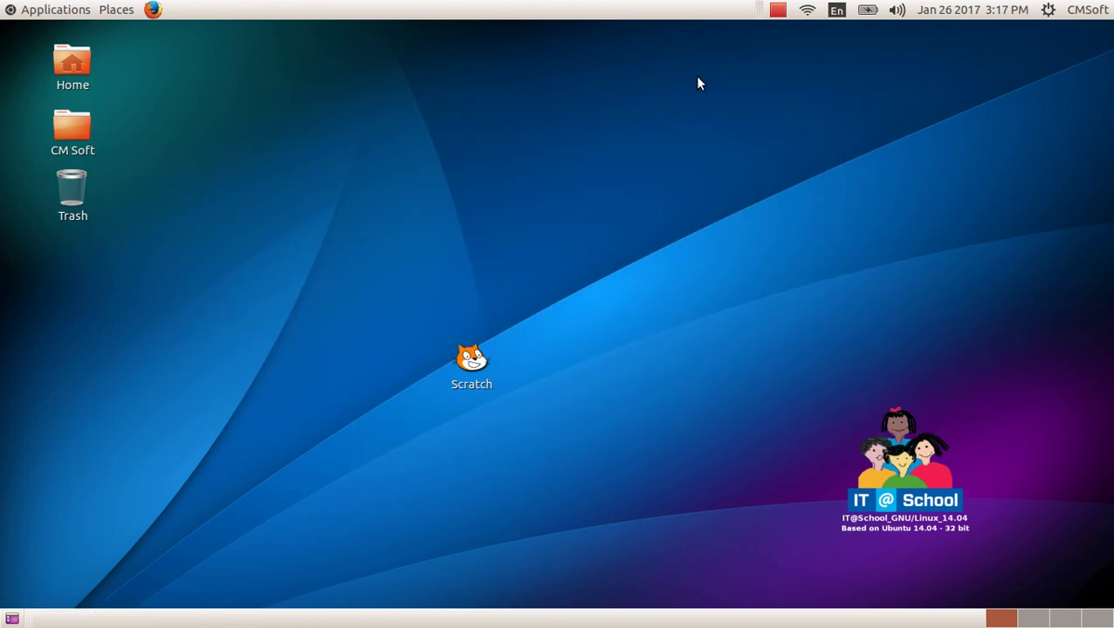
# Add a new user in the Users and Groups tool, authenticating with the account password and entering the new user's name
pyautogui.click(50, 9)
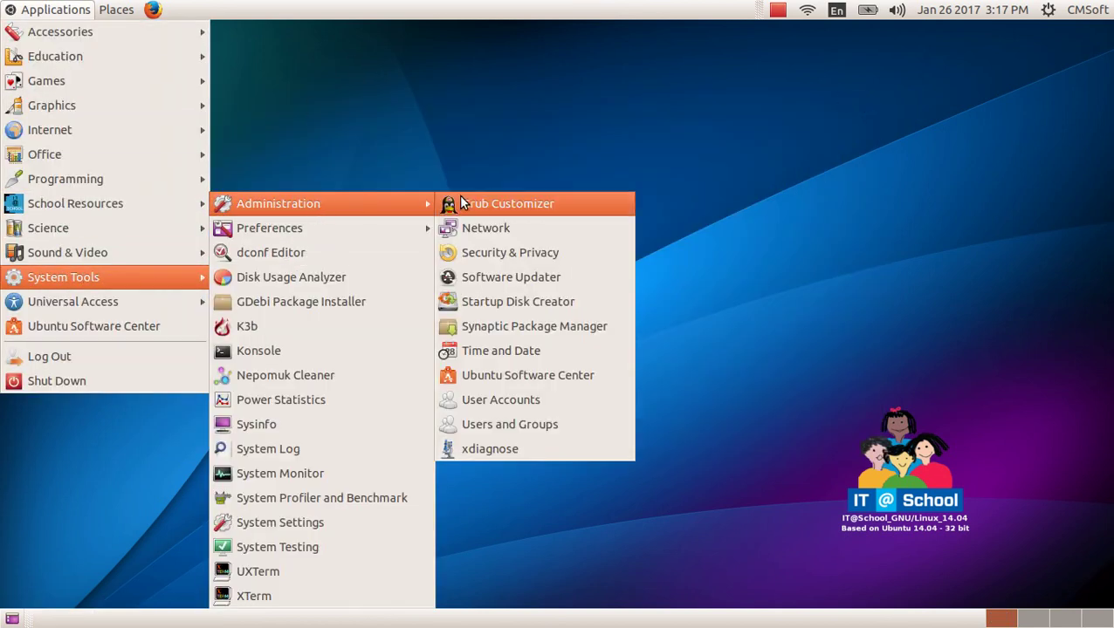
pyautogui.click(563, 429)
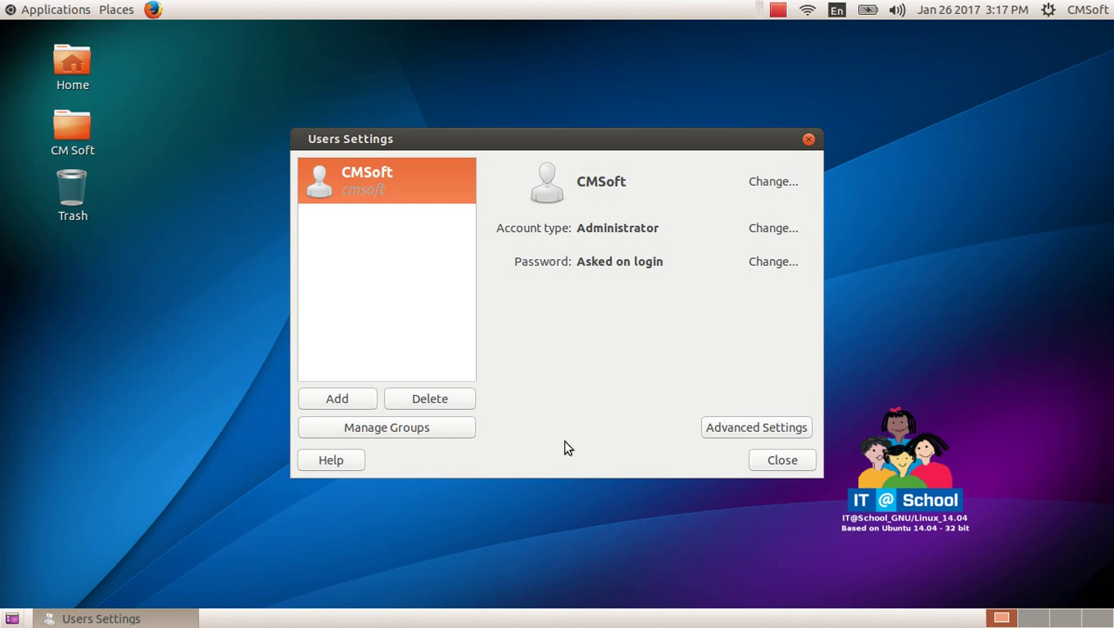
pyautogui.click(347, 405)
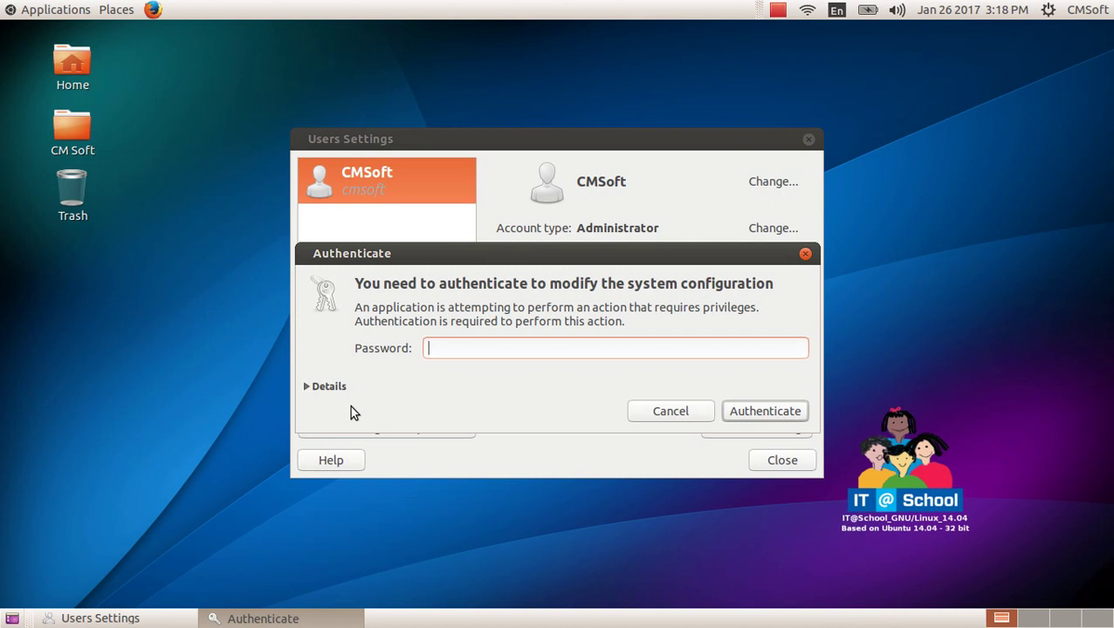
pyautogui.write('********')
pyautogui.click(734, 414)
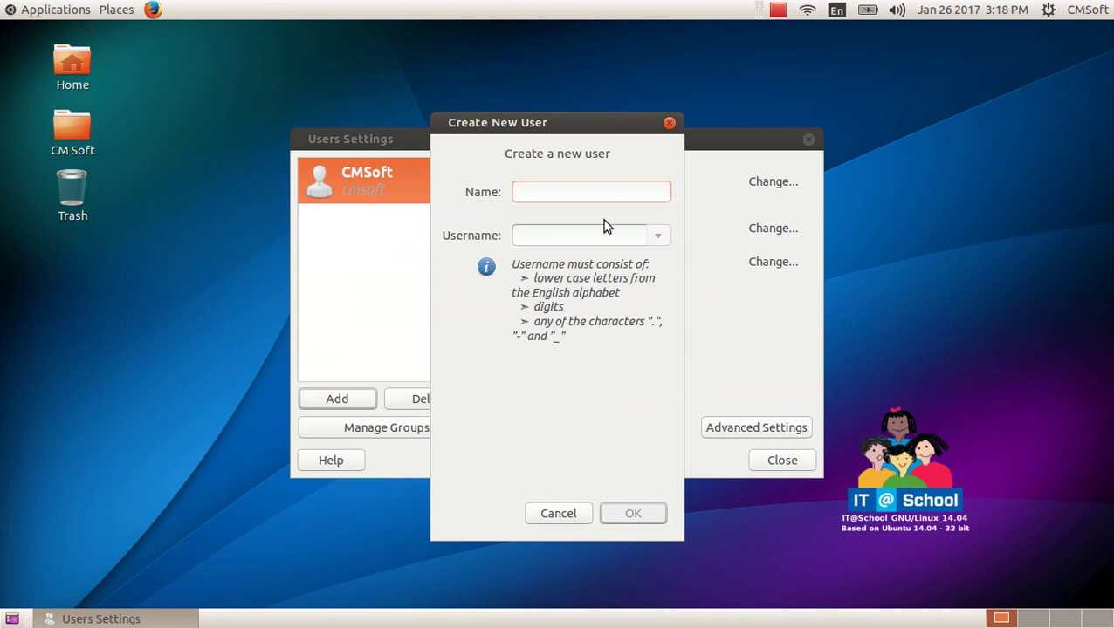
pyautogui.write('Fidha')
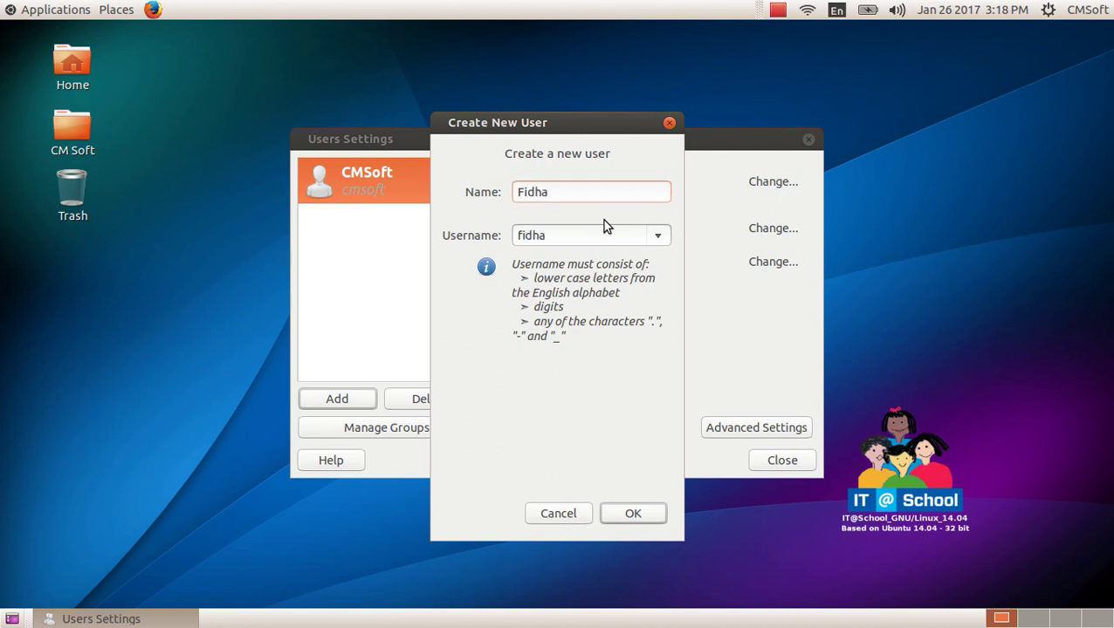
pyautogui.click(645, 522)
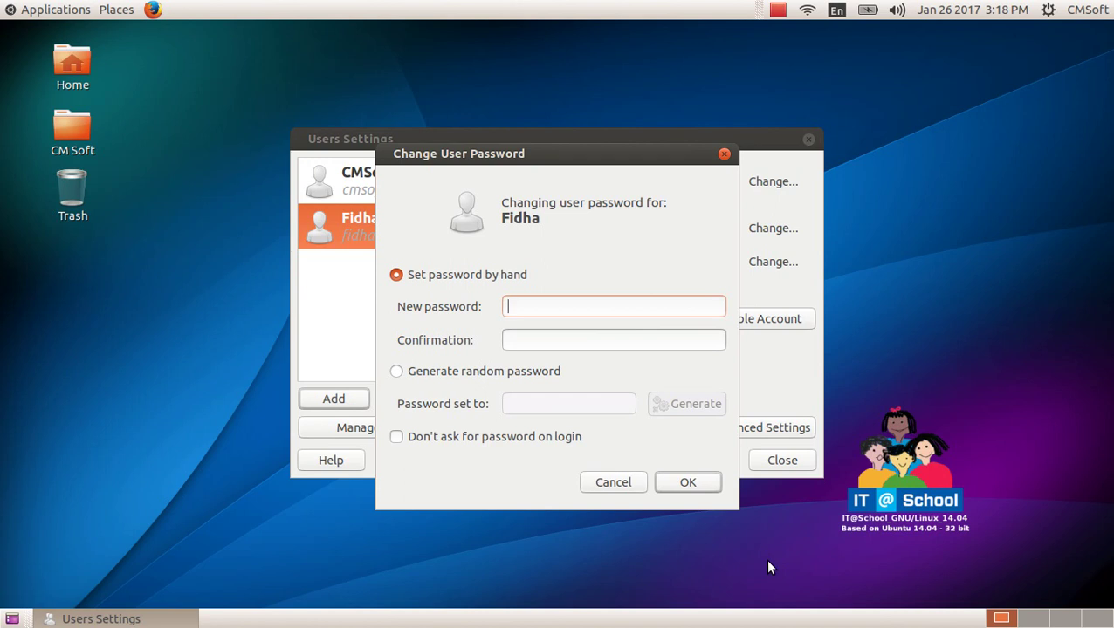
# Enter a new password and its confirmation for the new user, and dismiss the resulting message
pyautogui.write('*******')
pyautogui.click(584, 341)
pyautogui.write('*******')
pyautogui.click(689, 485)
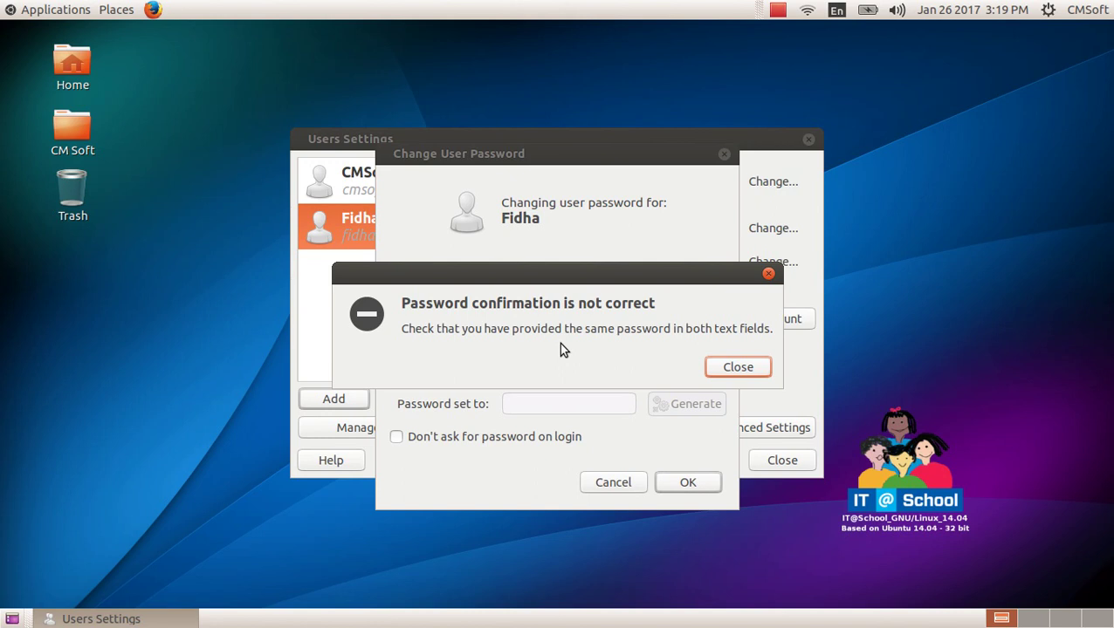
pyautogui.click(733, 371)
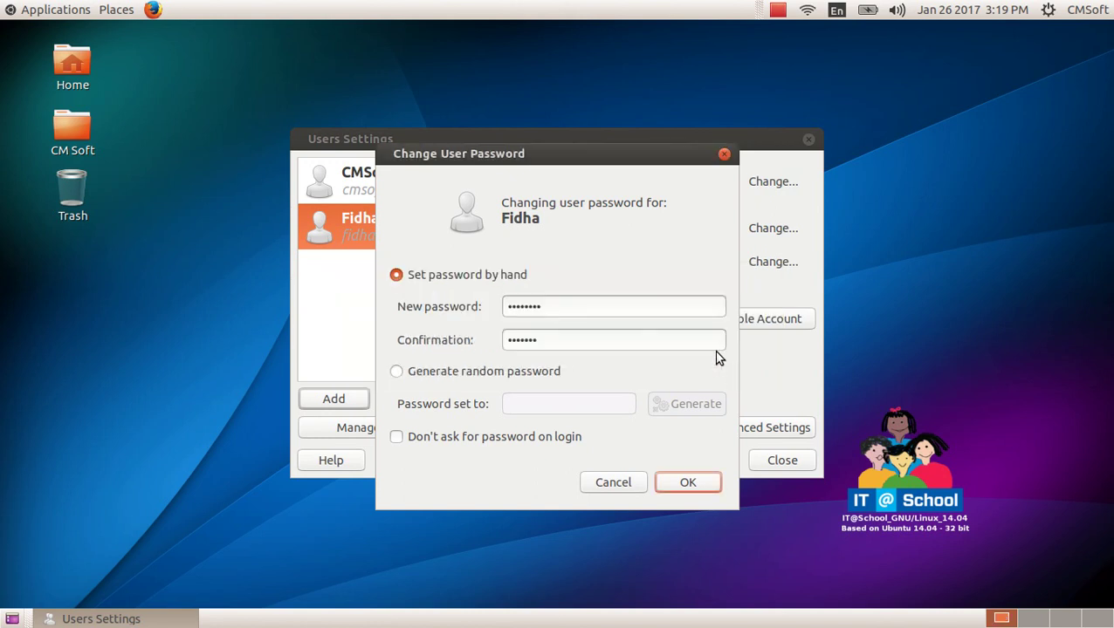
# Correct the new user's password confirmation to match the new password and apply it
pyautogui.click(552, 307)
pyautogui.click(560, 340)
pyautogui.write('a')
pyautogui.click(689, 482)
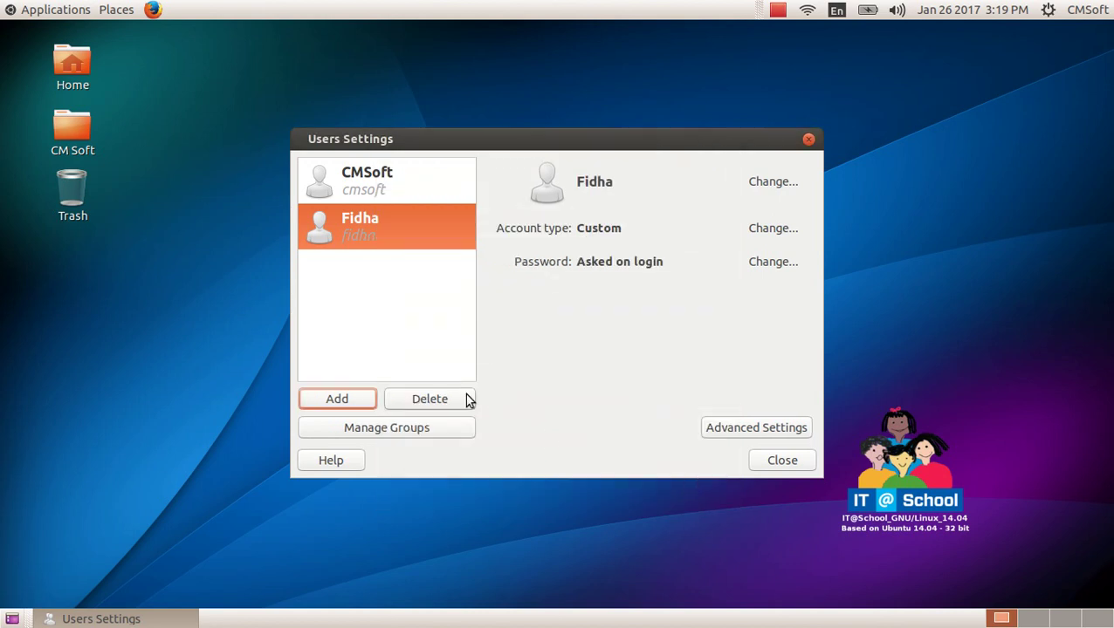
# Compare the existing and new accounts, view the account type options for the new user, and cancel without choosing another type
pyautogui.click(401, 180)
pyautogui.click(406, 229)
pyautogui.click(413, 201)
pyautogui.click(409, 224)
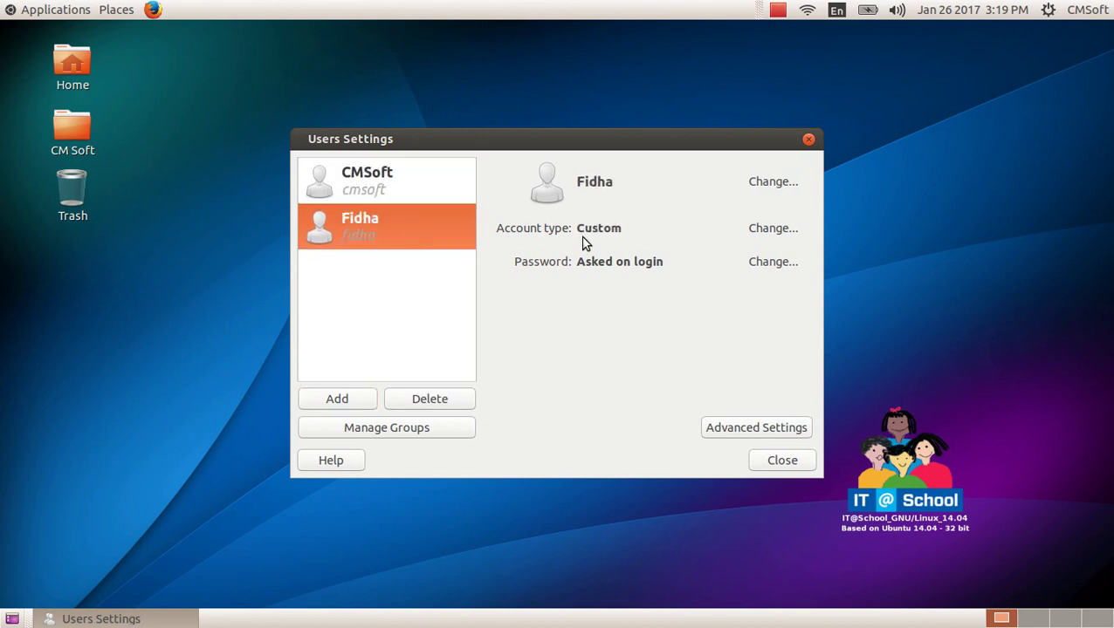
pyautogui.click(757, 230)
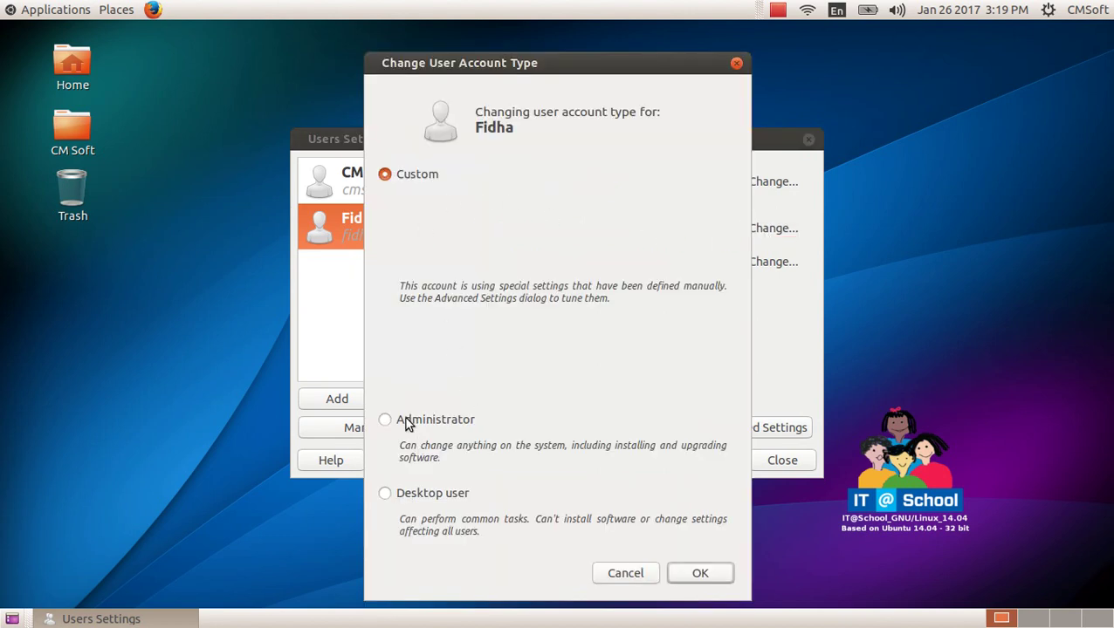
pyautogui.click(639, 572)
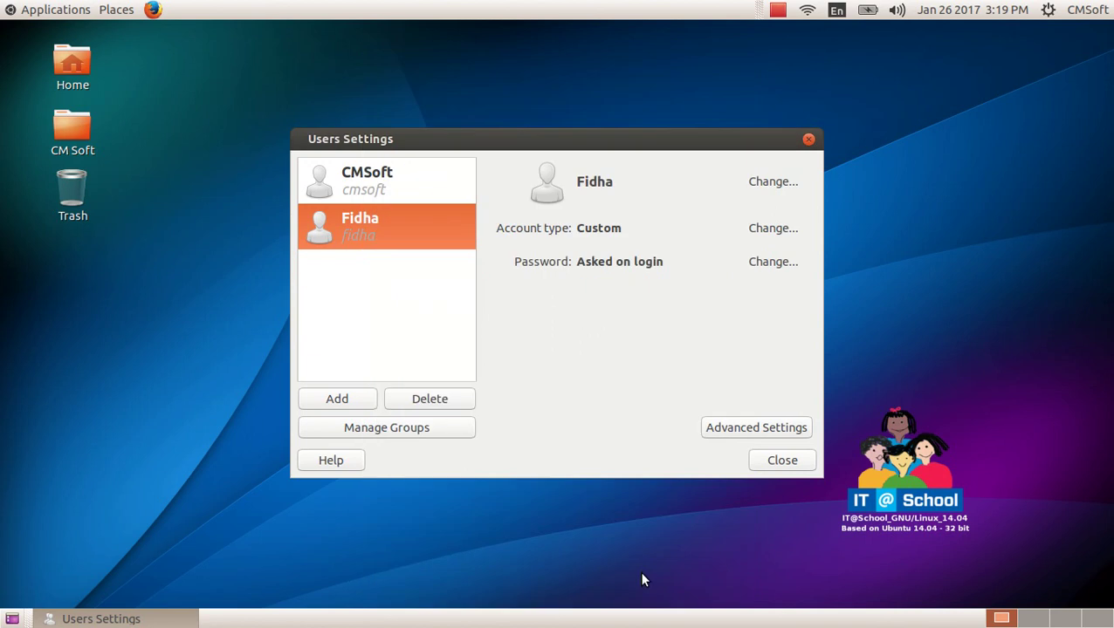
# In the new user's advanced settings, grant the privilege to connect to the Internet using a modem
pyautogui.click(728, 428)
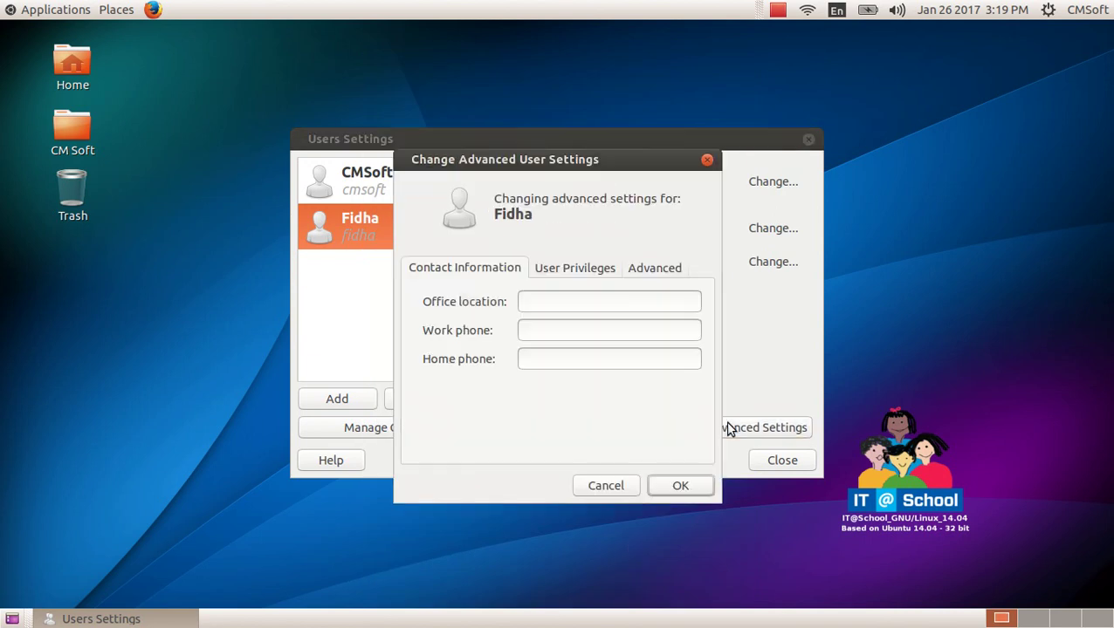
pyautogui.click(588, 269)
pyautogui.moveTo(569, 168); pyautogui.dragTo(573, 86)
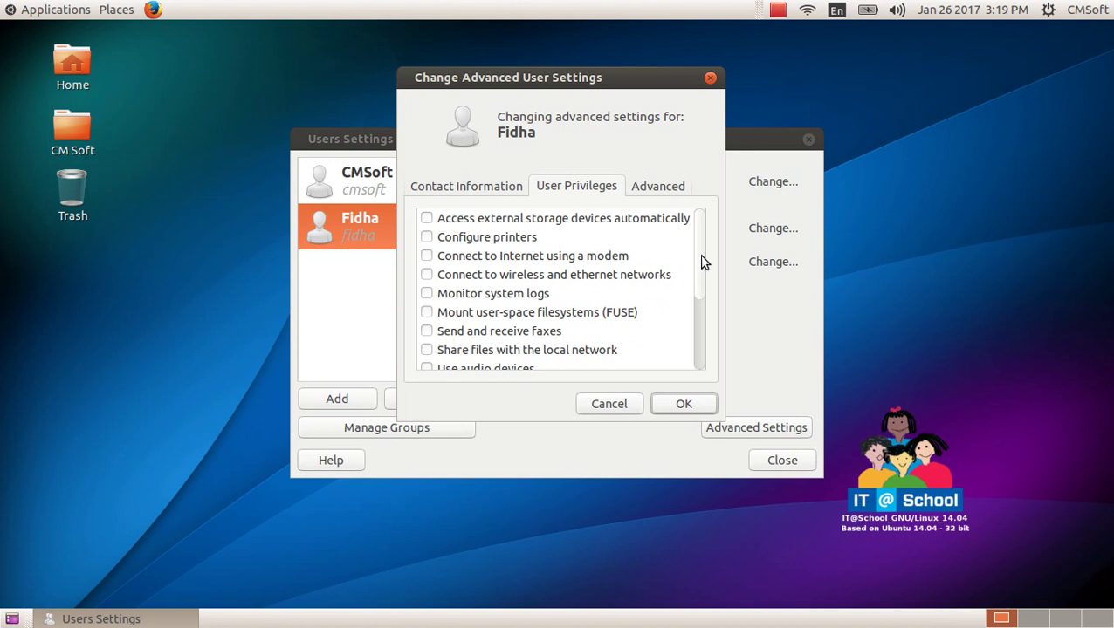
pyautogui.moveTo(700, 259); pyautogui.dragTo(689, 236)
pyautogui.click(427, 258)
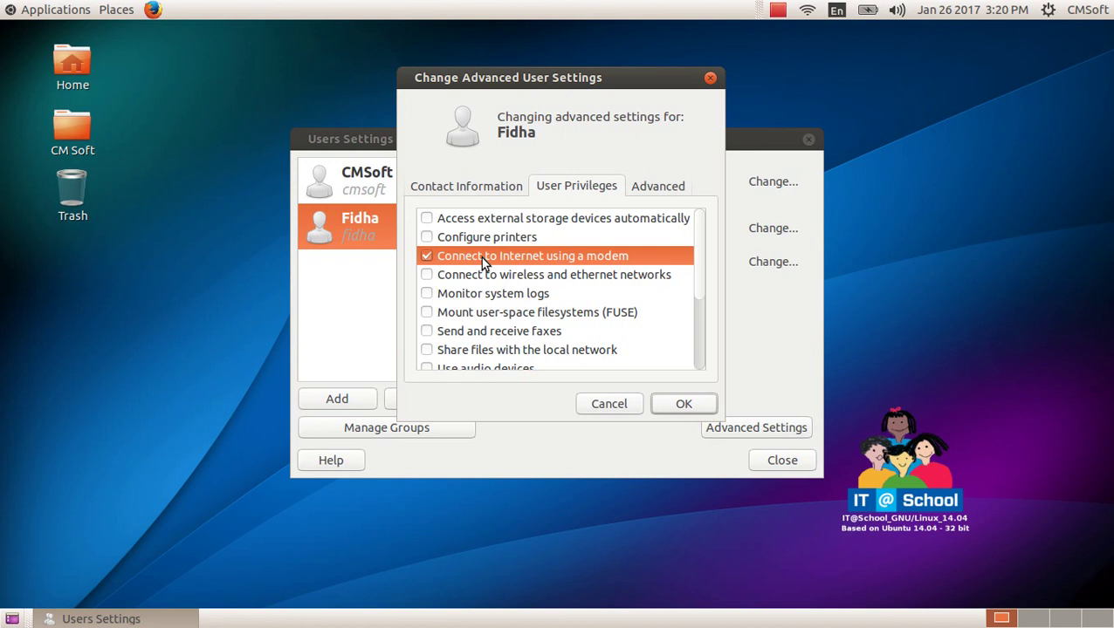
# Grant the new user the privilege to use CD-ROM drives, review the privileges list, and apply the advanced settings
pyautogui.scroll(-2, 484, 318)
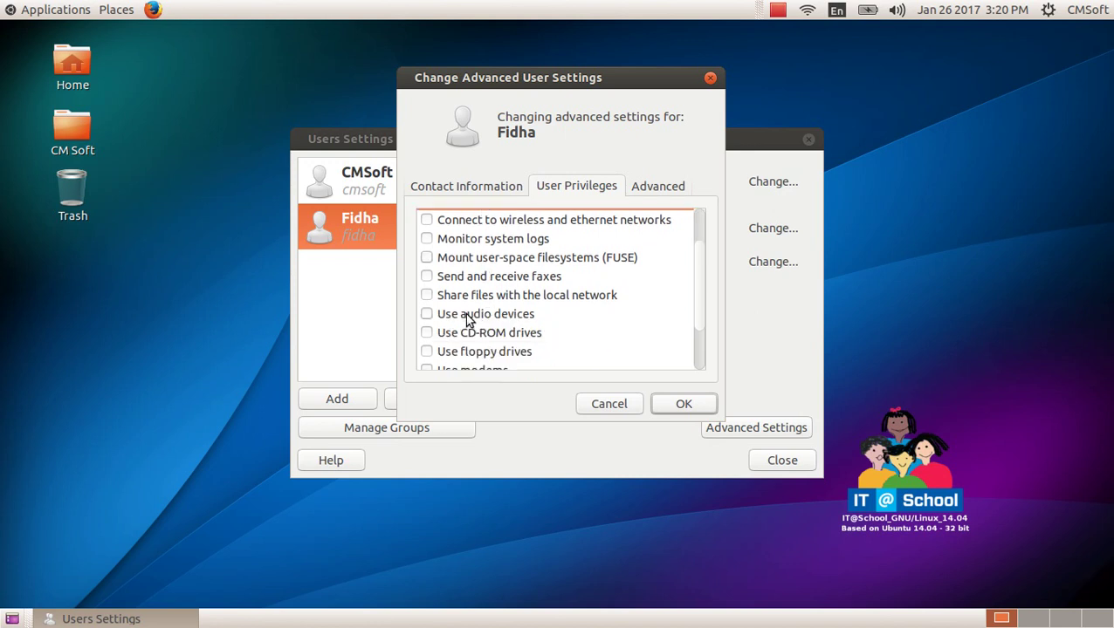
pyautogui.scroll(-2, 501, 314)
pyautogui.scroll(1, 510, 323)
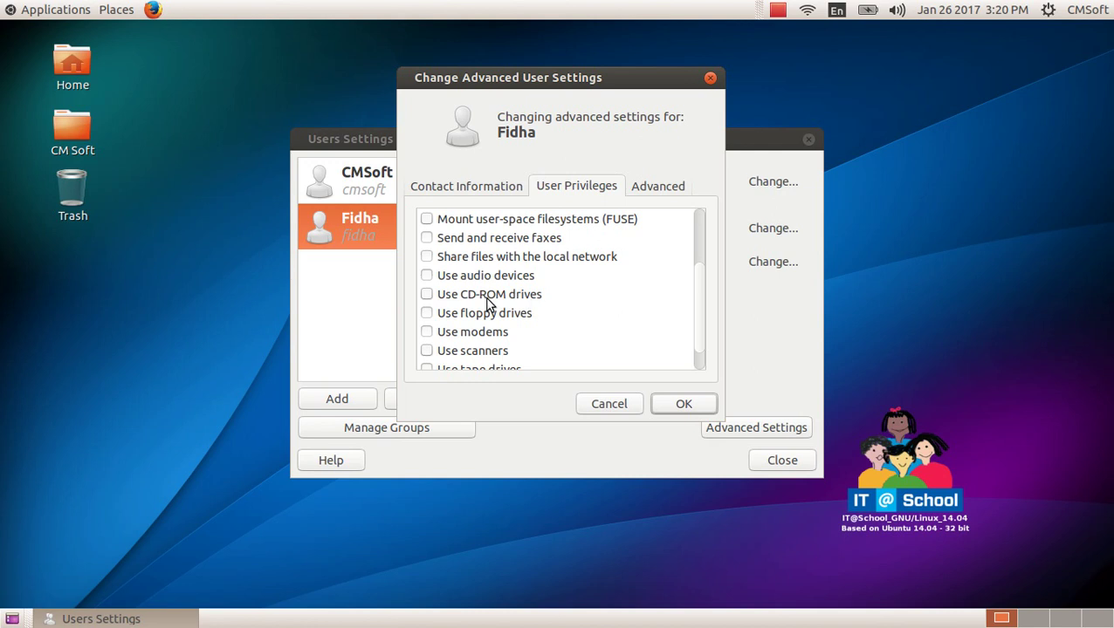
pyautogui.click(426, 295)
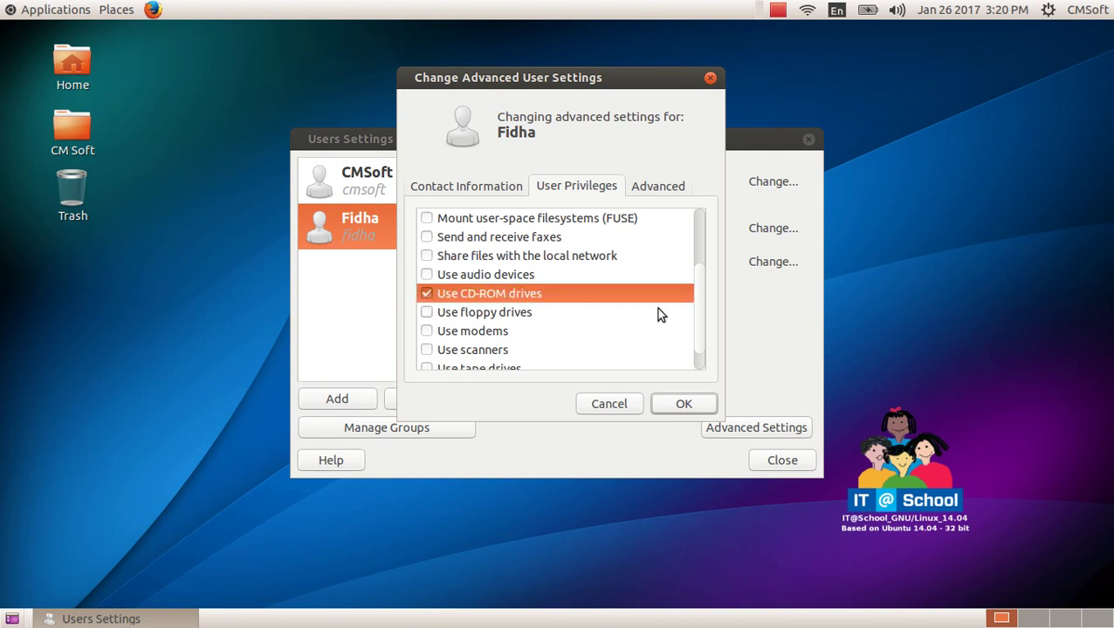
pyautogui.moveTo(701, 302); pyautogui.dragTo(699, 245)
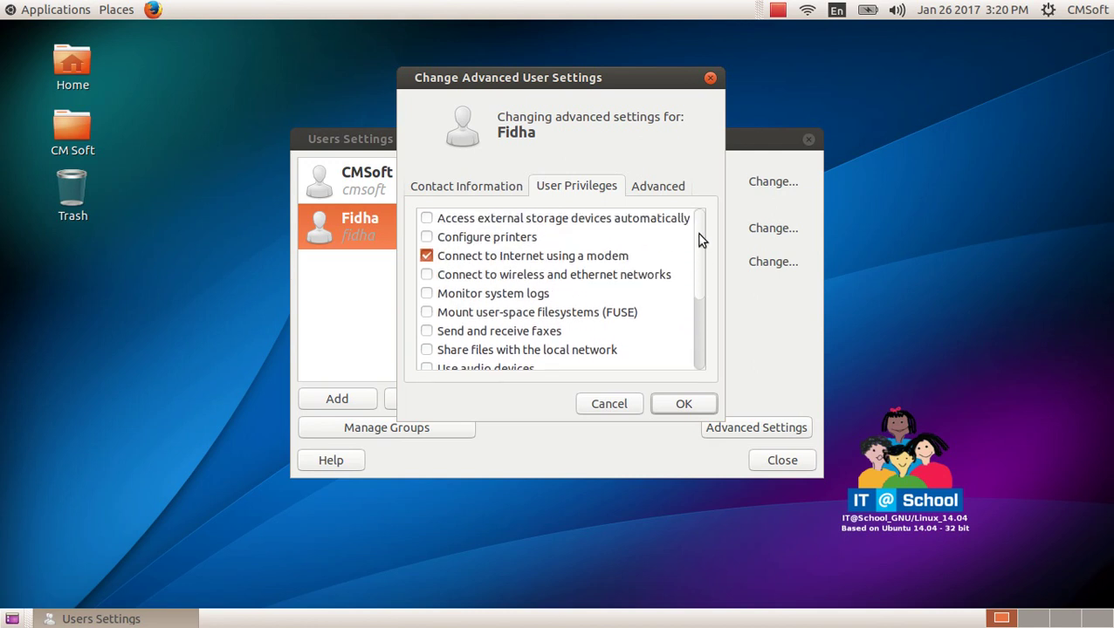
pyautogui.click(656, 405)
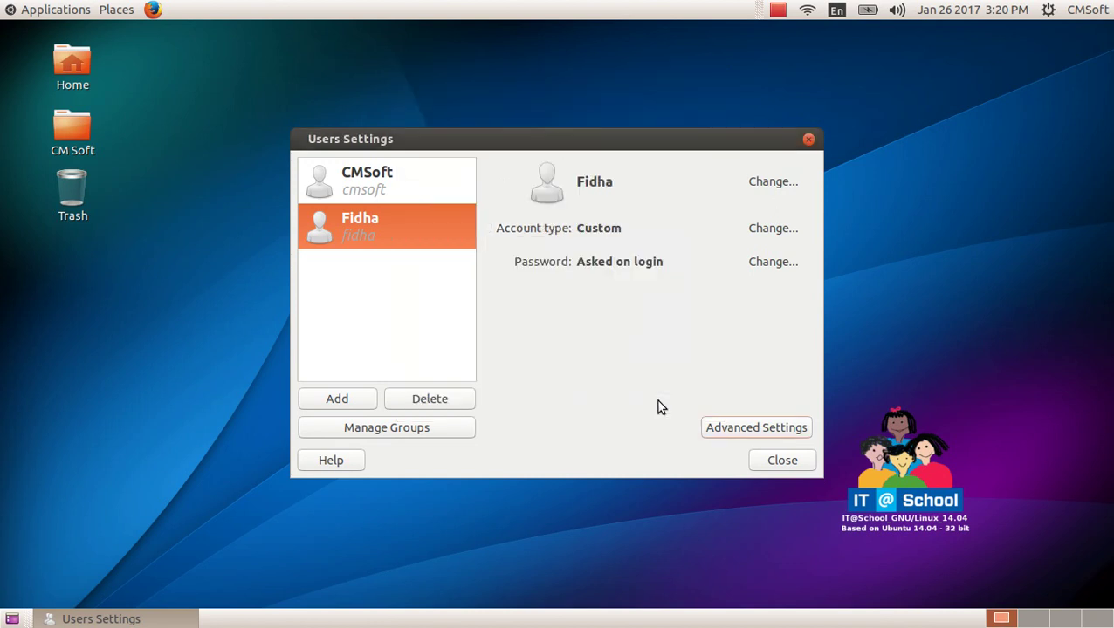
# Close the user settings and check which accounts the session offers for switching
pyautogui.click(772, 463)
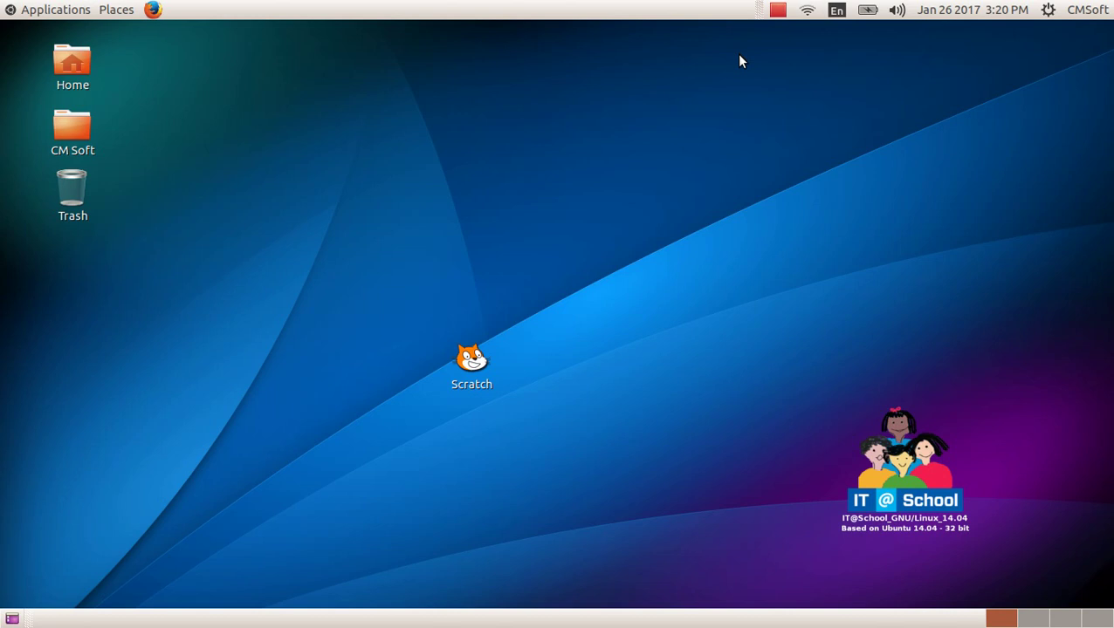
pyautogui.click(1073, 10)
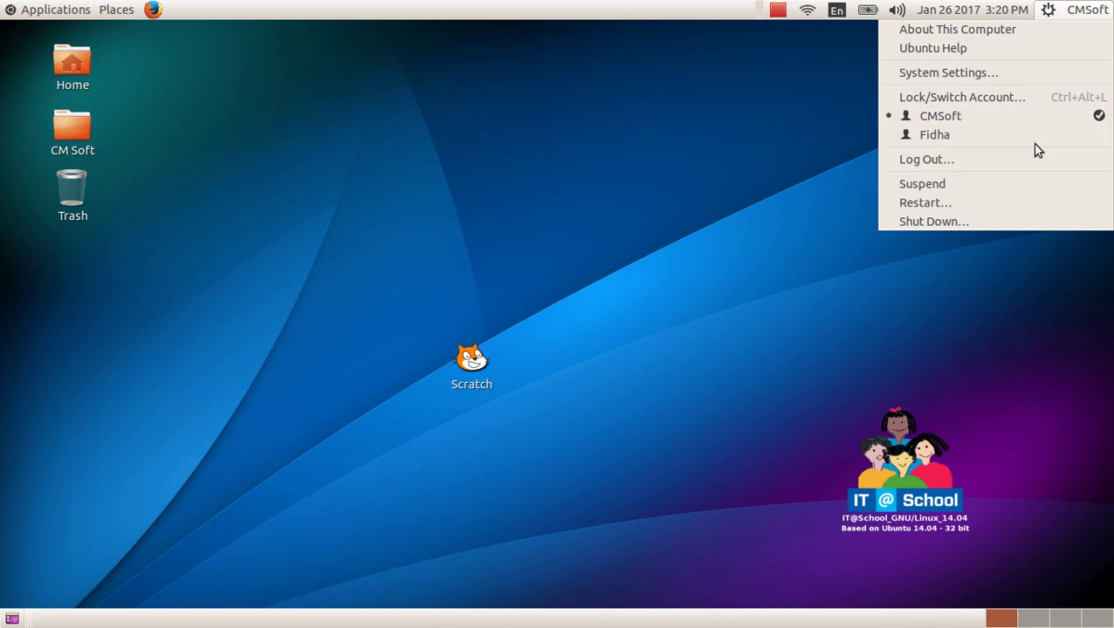
pyautogui.click(744, 237)
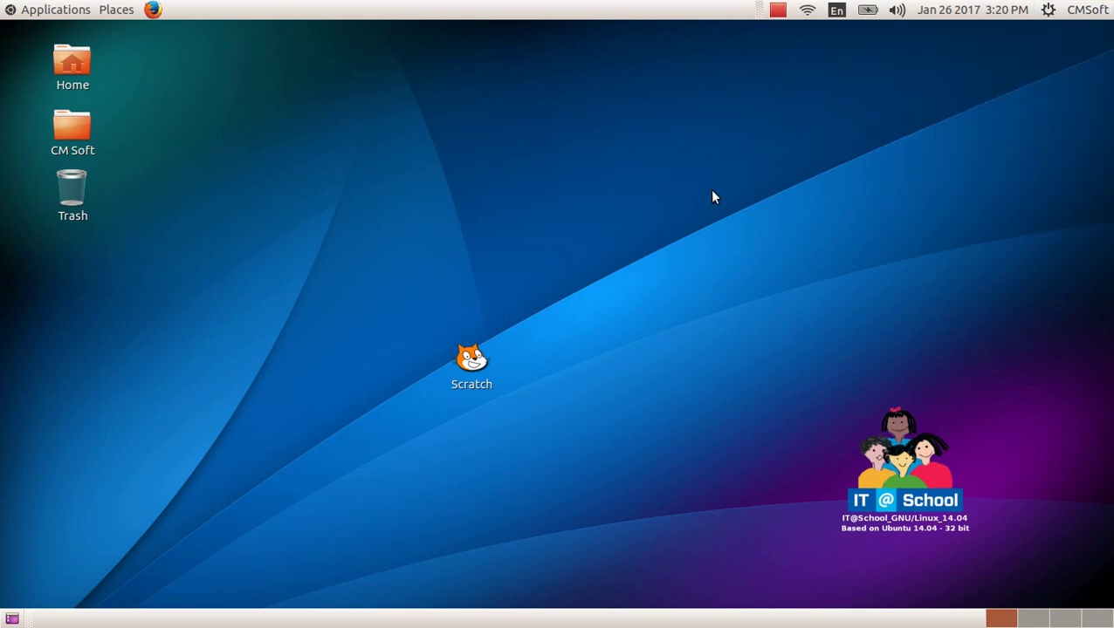